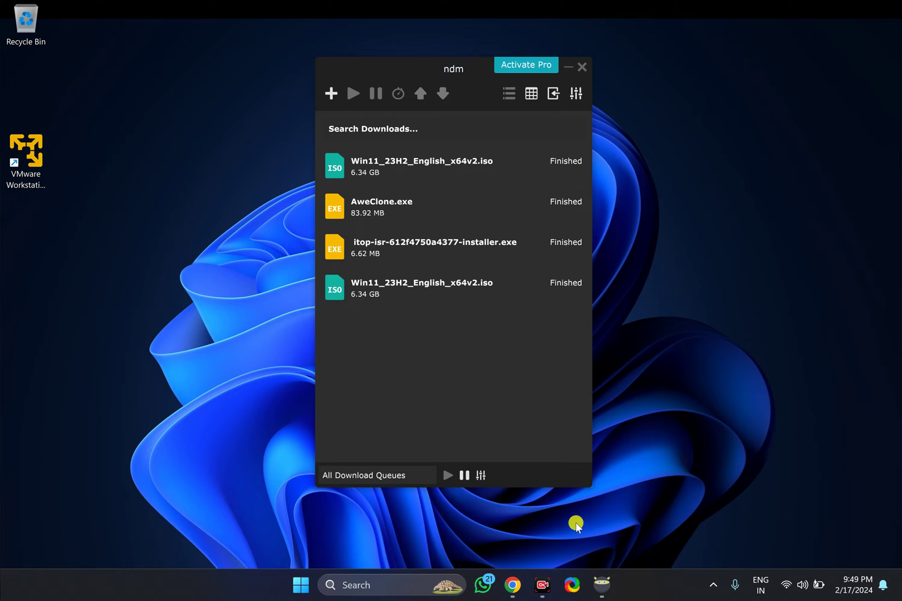
- Switch to Chrome, start the 64-bit download of Windows 11 English, and check Ninja Download Manager's list for it
{"action": "left_click", "coordinate": [515, 585]}
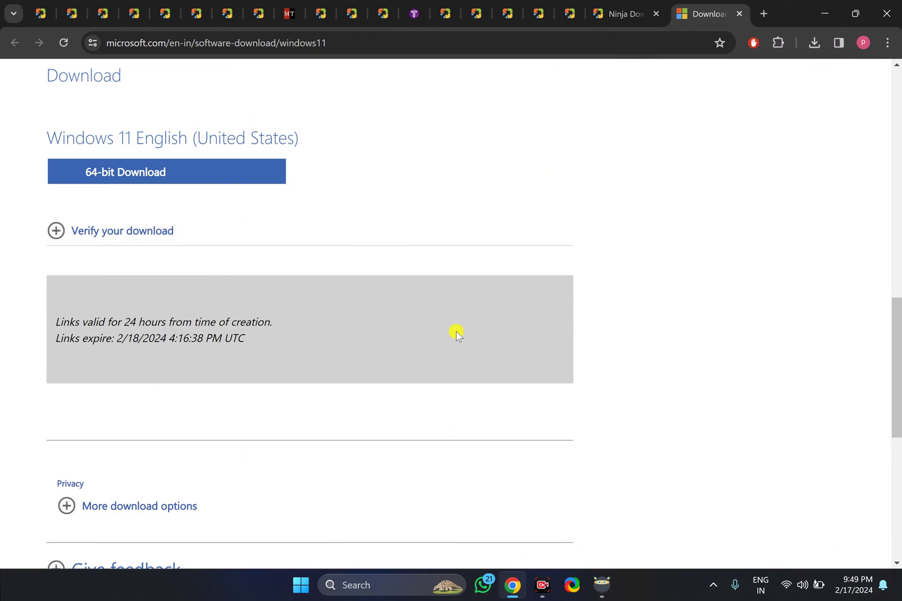
{"action": "left_click", "coordinate": [143, 175]}
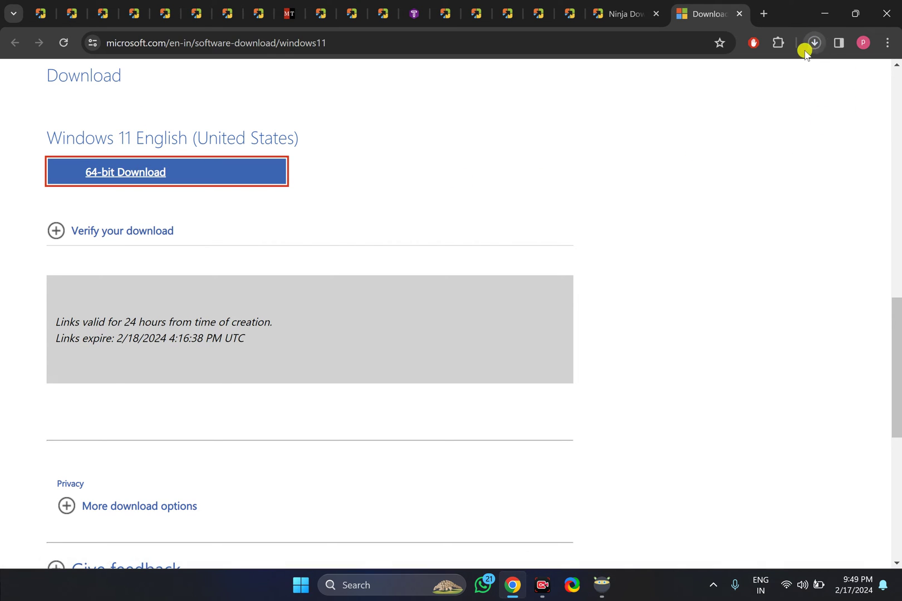
{"action": "left_click", "coordinate": [602, 585]}
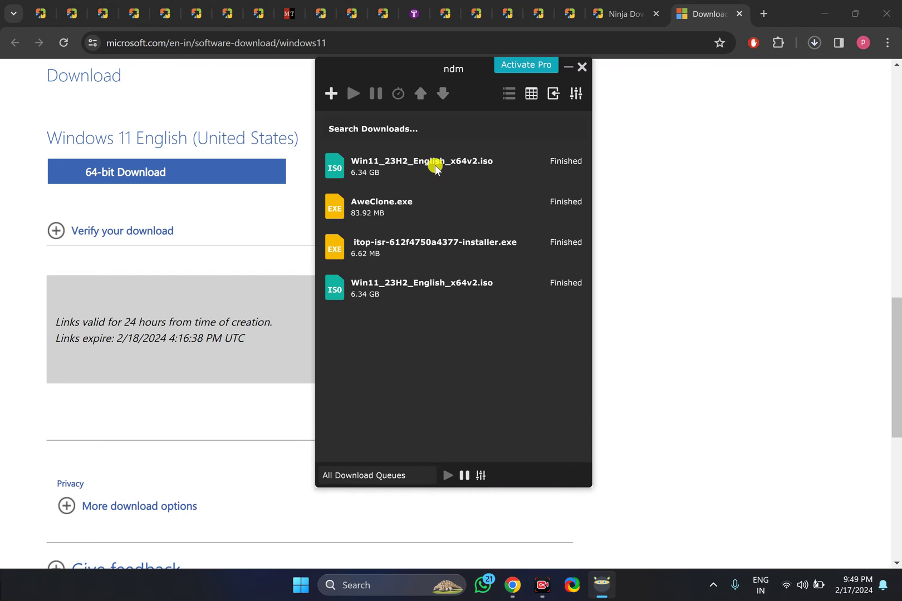
{"action": "left_click_drag", "start_coordinate": [428, 75], "coordinate": [417, 118]}
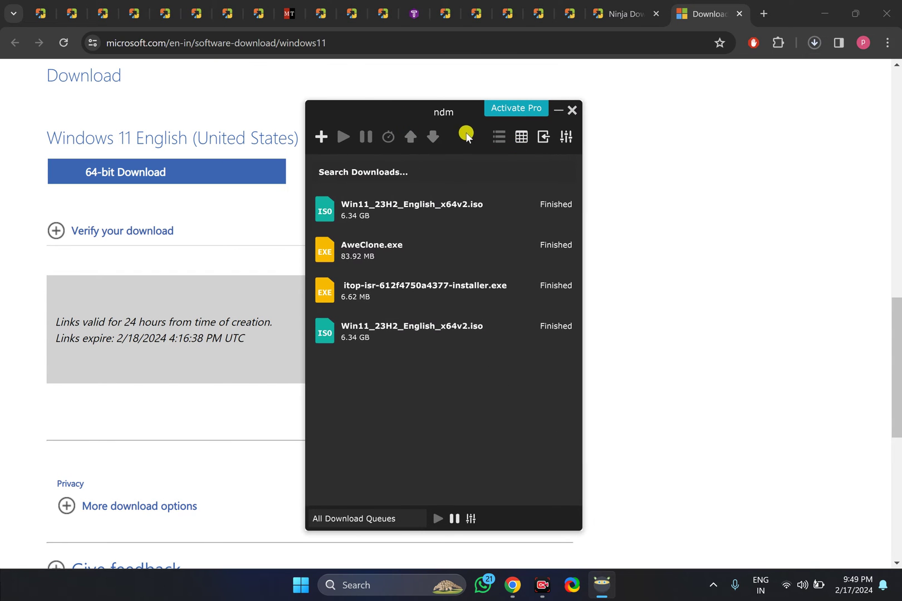
{"action": "left_click", "coordinate": [850, 110]}
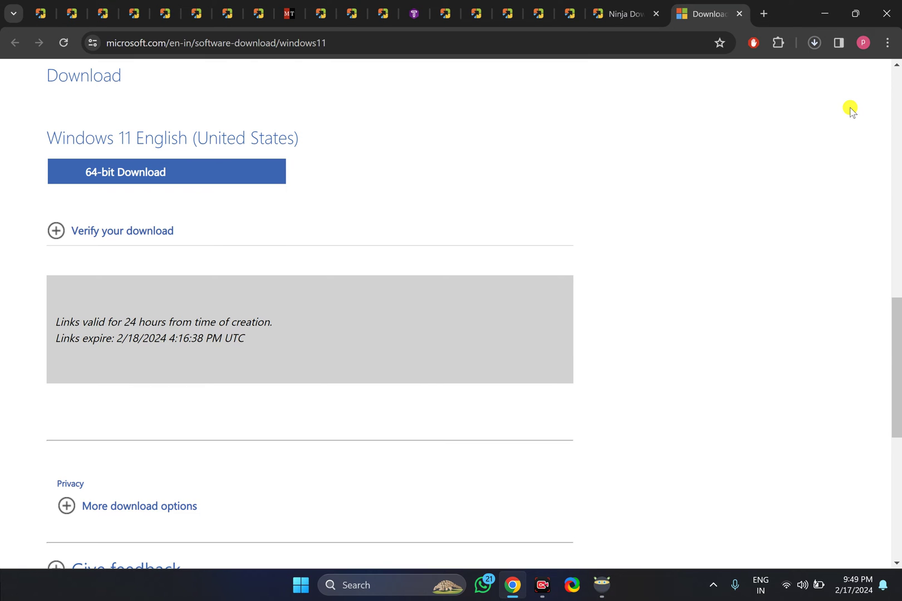
- Cancel the Win11_23H2_English_x64v2.iso download on Chrome's downloads page and copy its link address
{"action": "key", "text": "ctrl+j"}
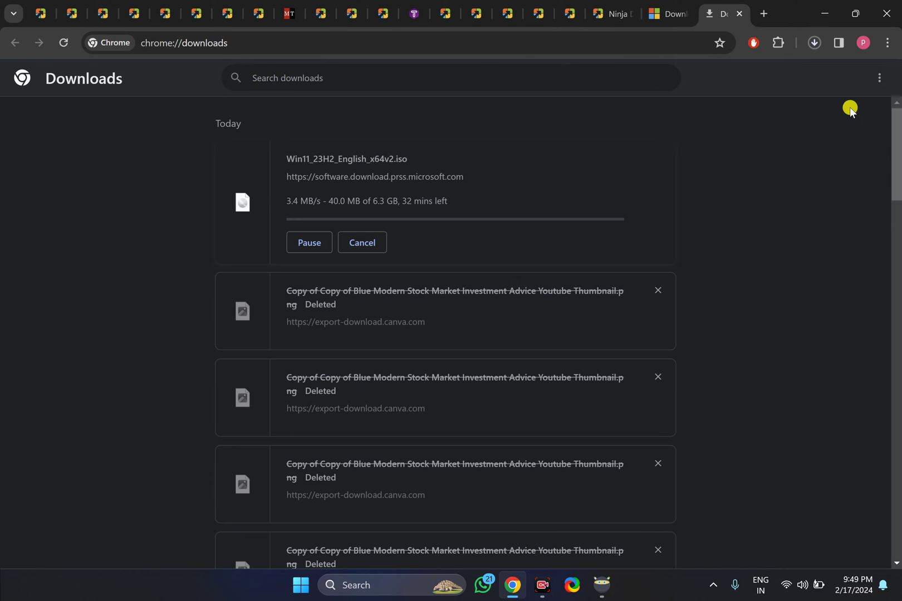
{"action": "left_click", "coordinate": [370, 255]}
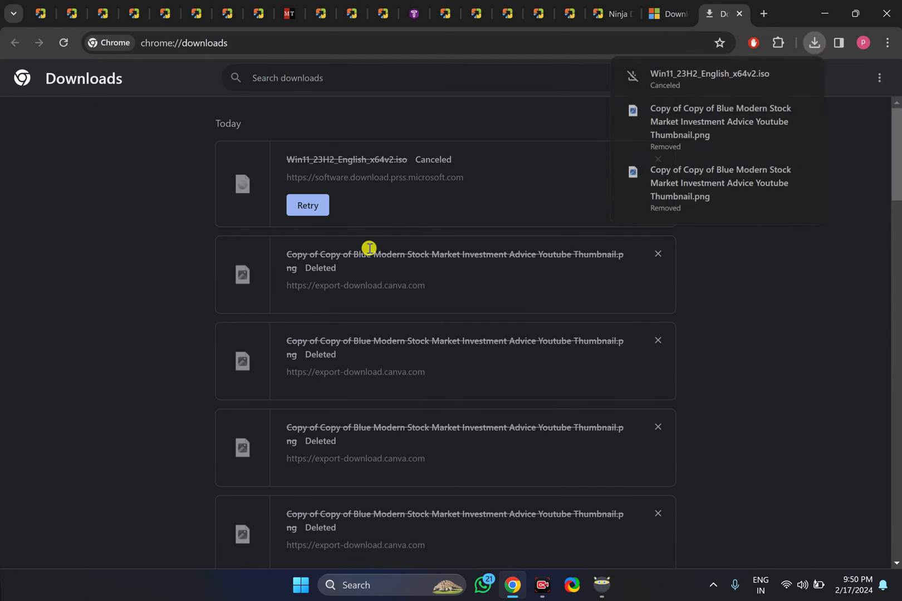
{"action": "right_click", "coordinate": [404, 186]}
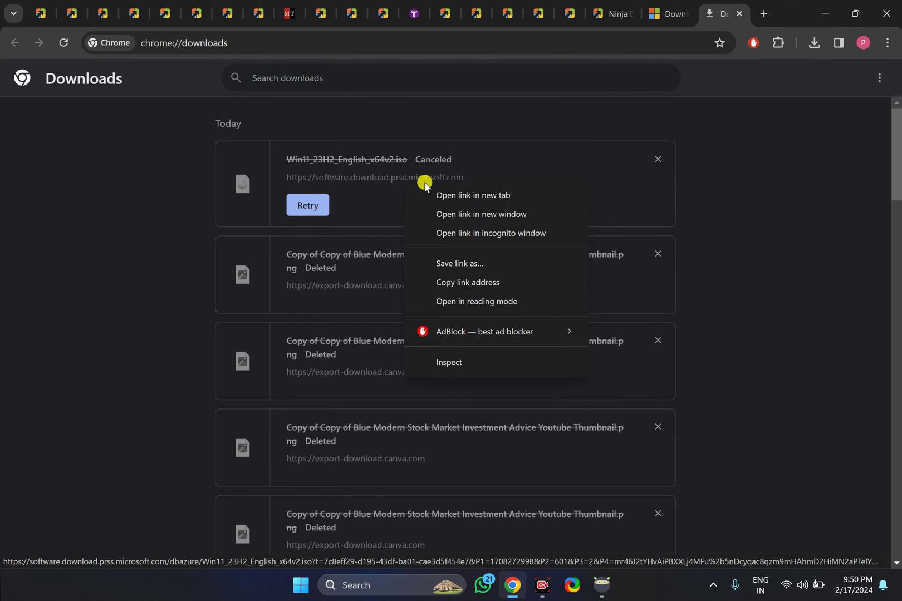
{"action": "left_click", "coordinate": [474, 288]}
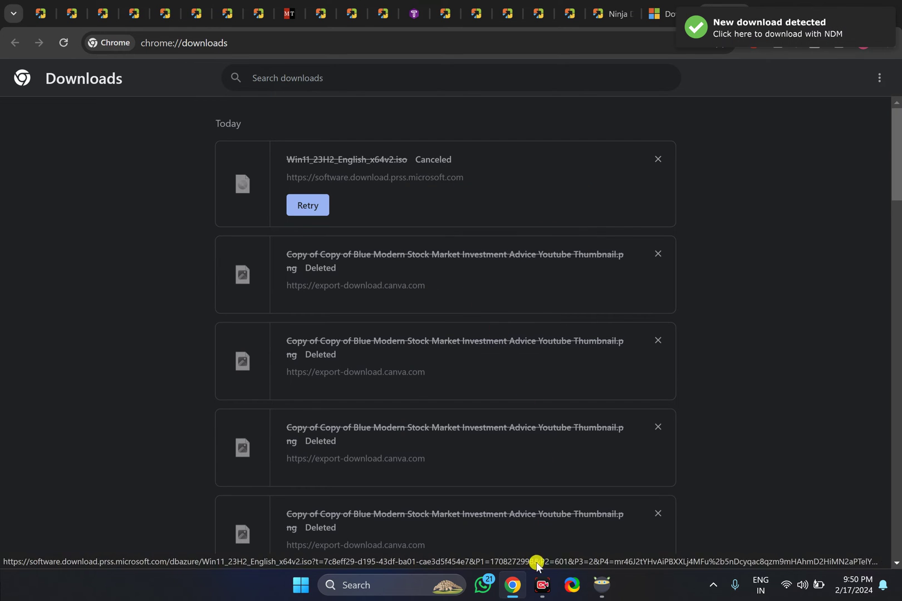
- Add the copied ISO link to Ninja Download Manager's Main Download Queue, and close Chrome's downloads page and minimize the browser
{"action": "left_click", "coordinate": [602, 586]}
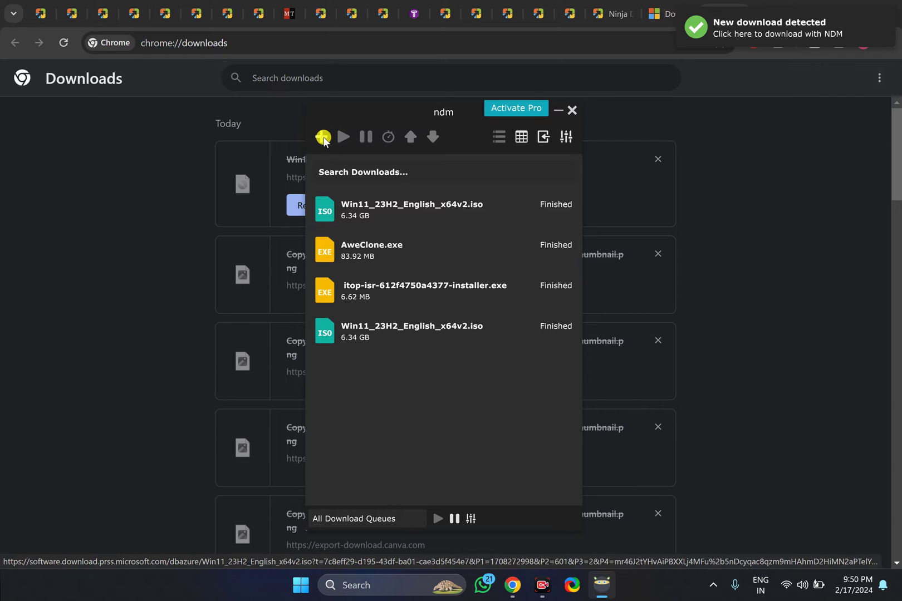
{"action": "left_click", "coordinate": [324, 136]}
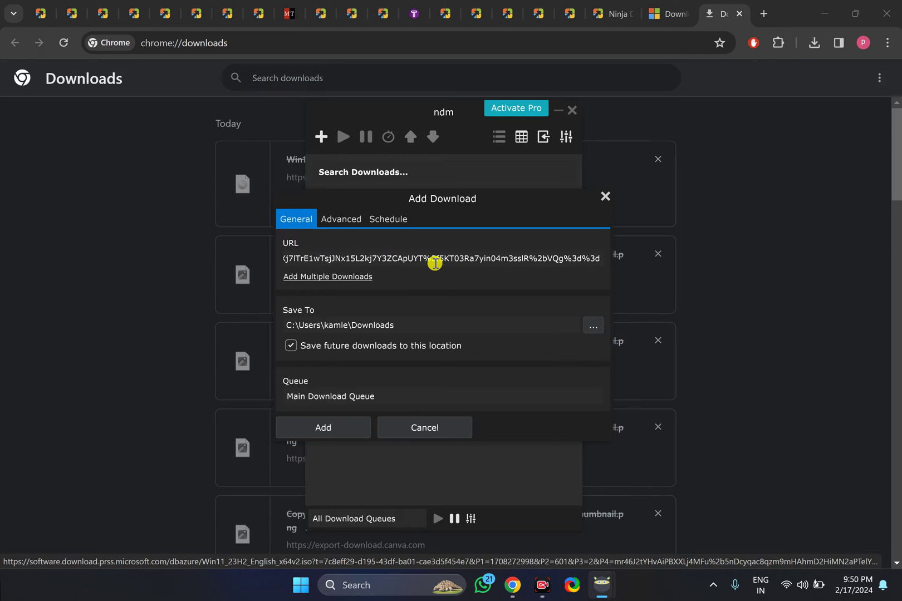
{"action": "left_click", "coordinate": [337, 433]}
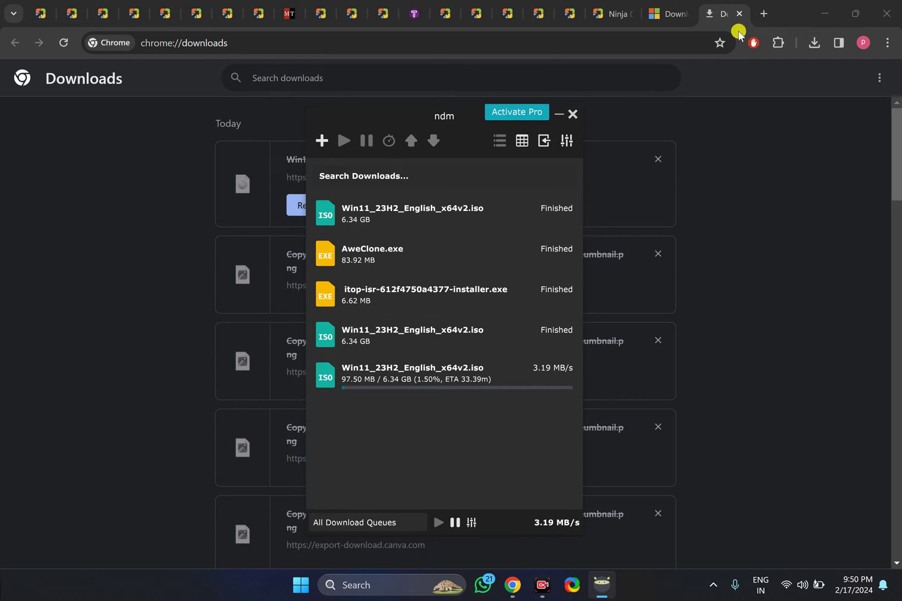
{"action": "left_click", "coordinate": [739, 13]}
{"action": "left_click", "coordinate": [824, 13]}
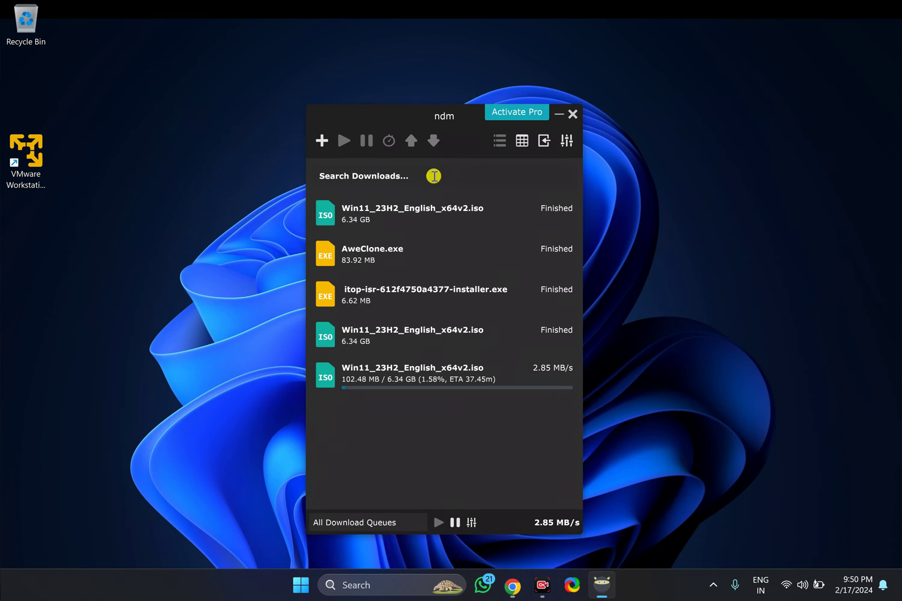
- Review the download manager's general settings and the choices for concurrent downloads, connections per download and speed limit
{"action": "left_click", "coordinate": [566, 140]}
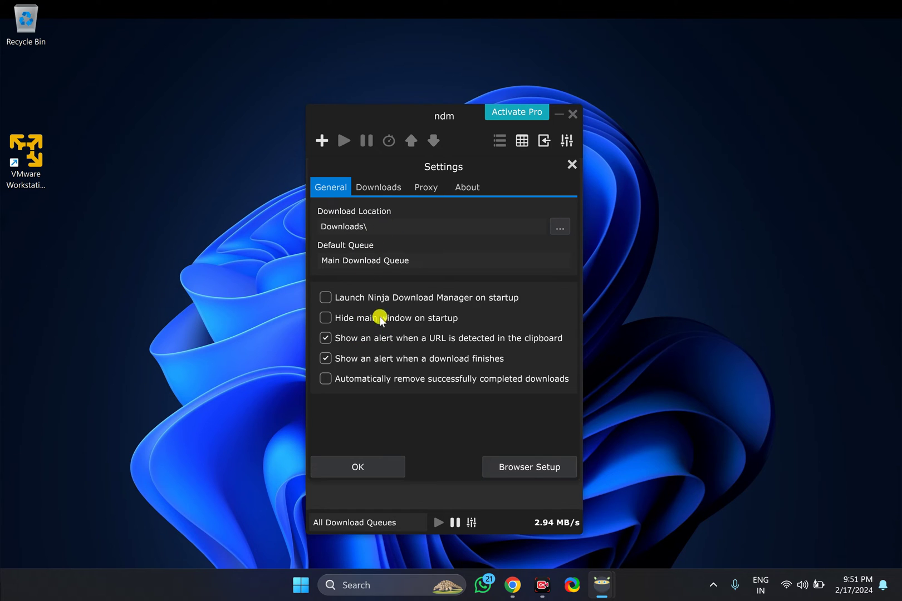
{"action": "left_click", "coordinate": [388, 189]}
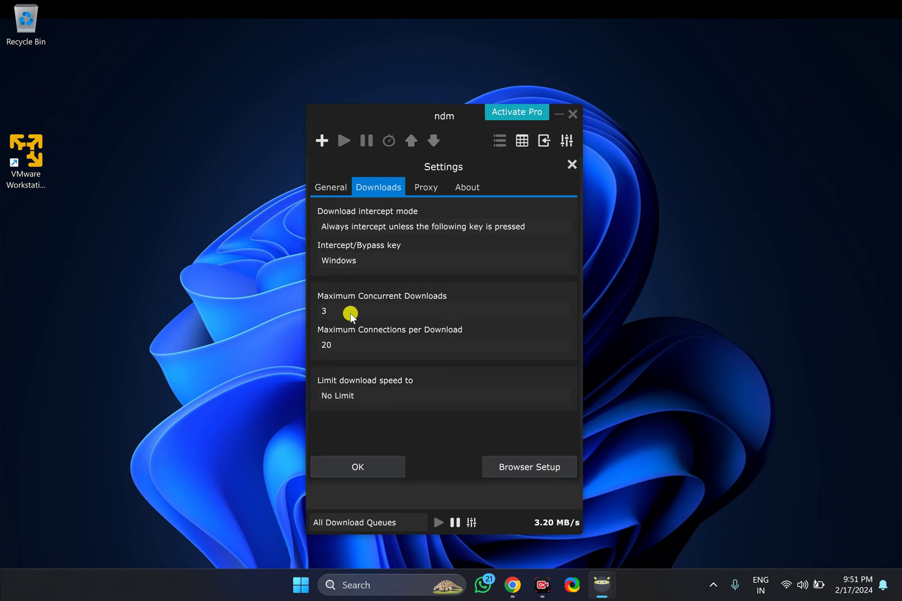
{"action": "left_click", "coordinate": [395, 314]}
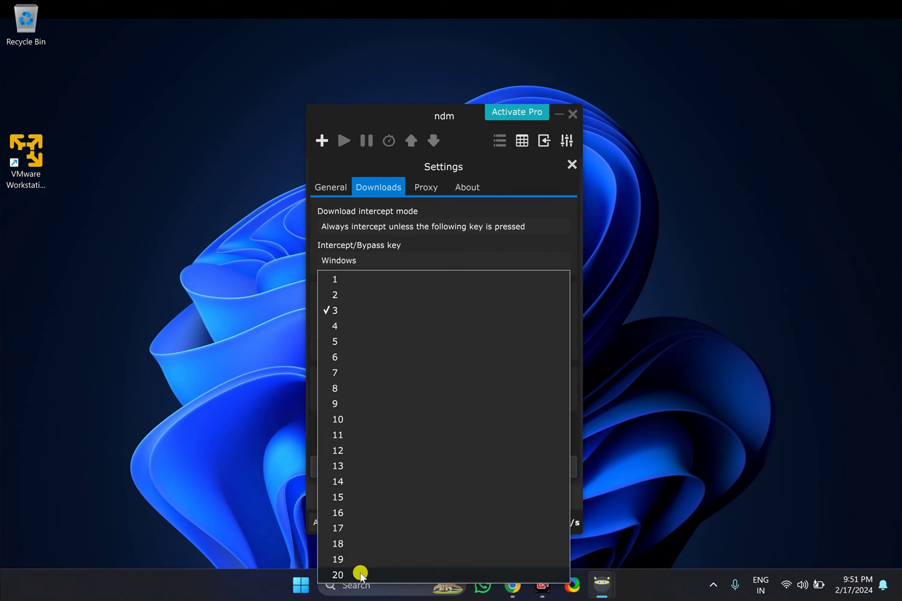
{"action": "left_click", "coordinate": [722, 338]}
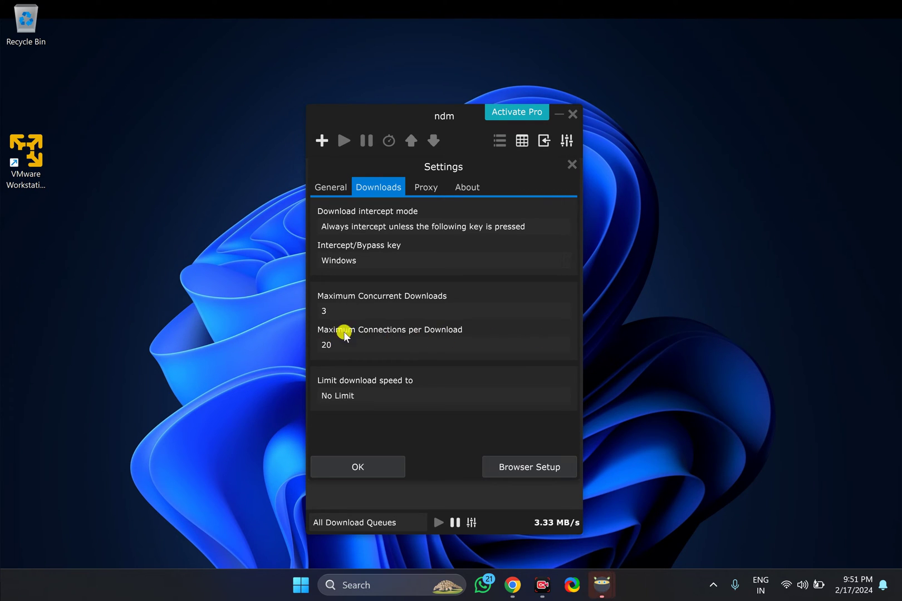
{"action": "left_click", "coordinate": [386, 349]}
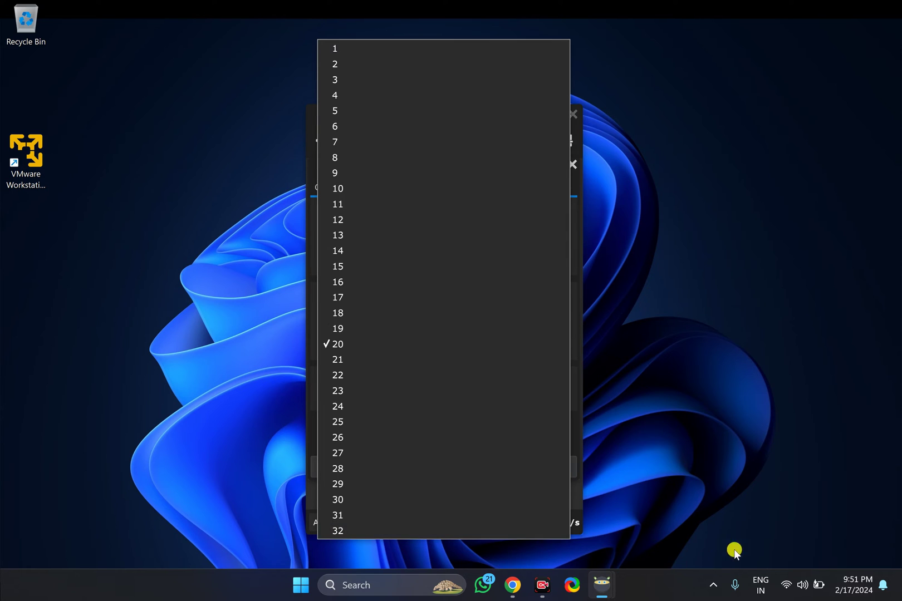
{"action": "left_click", "coordinate": [743, 428]}
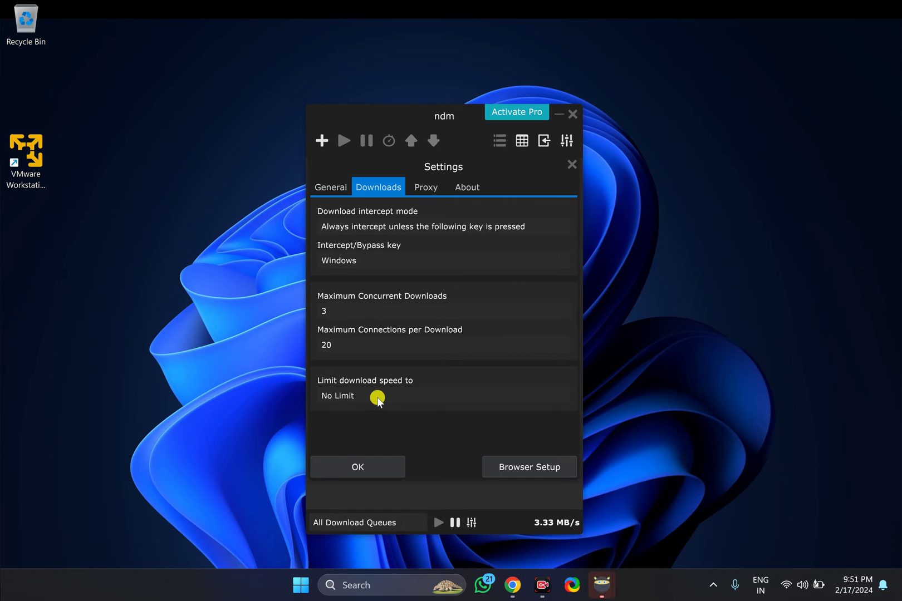
{"action": "left_click", "coordinate": [377, 398]}
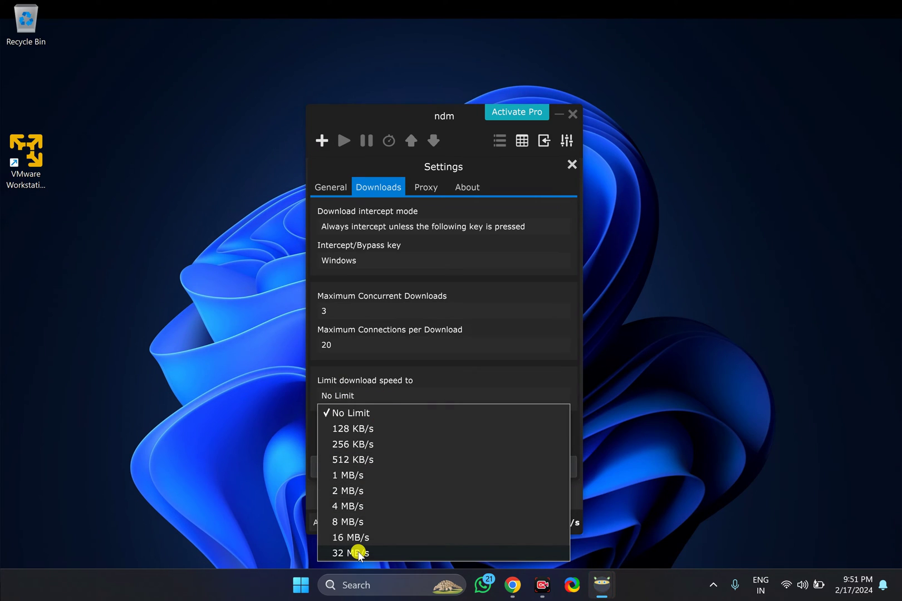
{"action": "left_click", "coordinate": [681, 384]}
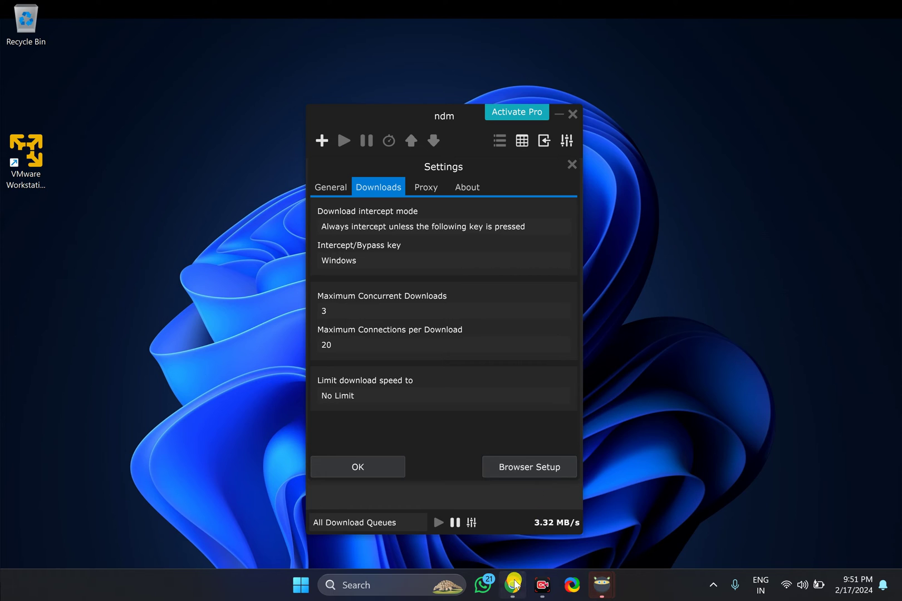
{"action": "mouse_move", "coordinate": [515, 586]}
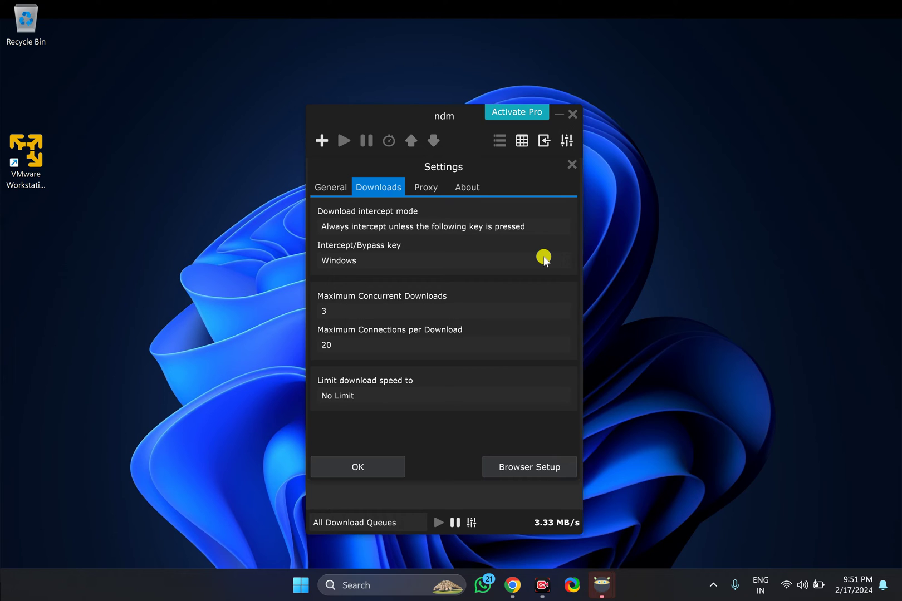
- Open the Chrome add-on page from the browser setup and add the Ninja Download Manager extension to Chrome
{"action": "left_click", "coordinate": [540, 470]}
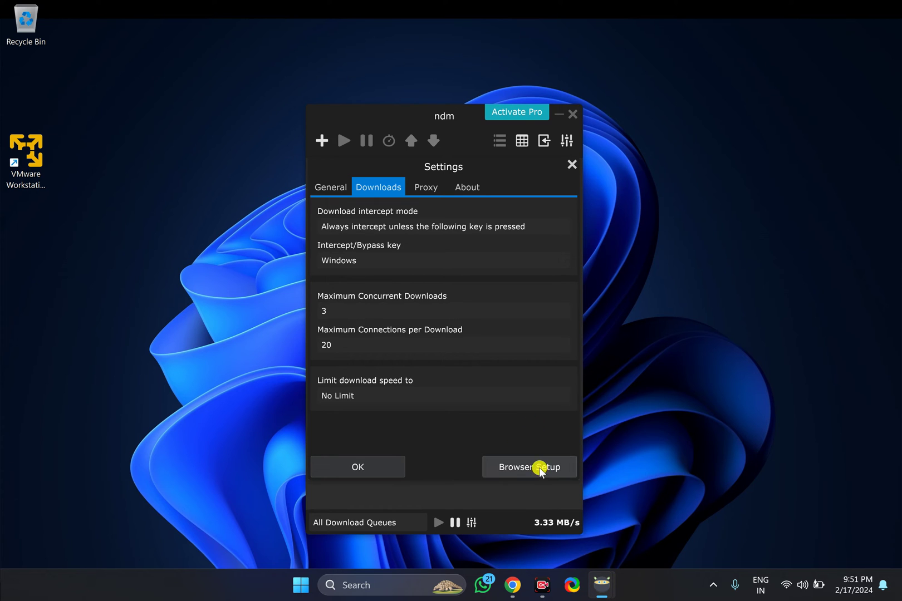
{"action": "left_click", "coordinate": [539, 467]}
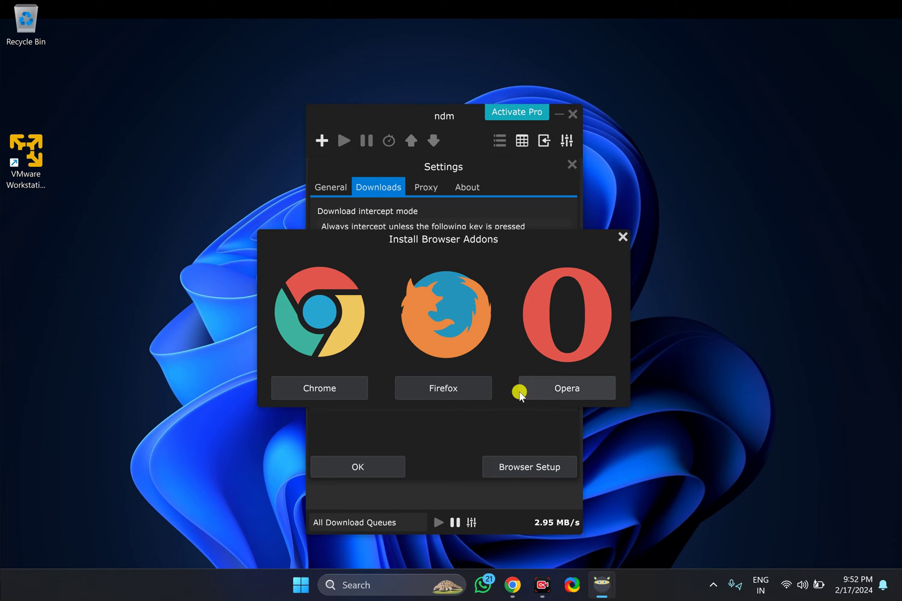
{"action": "left_click", "coordinate": [322, 390]}
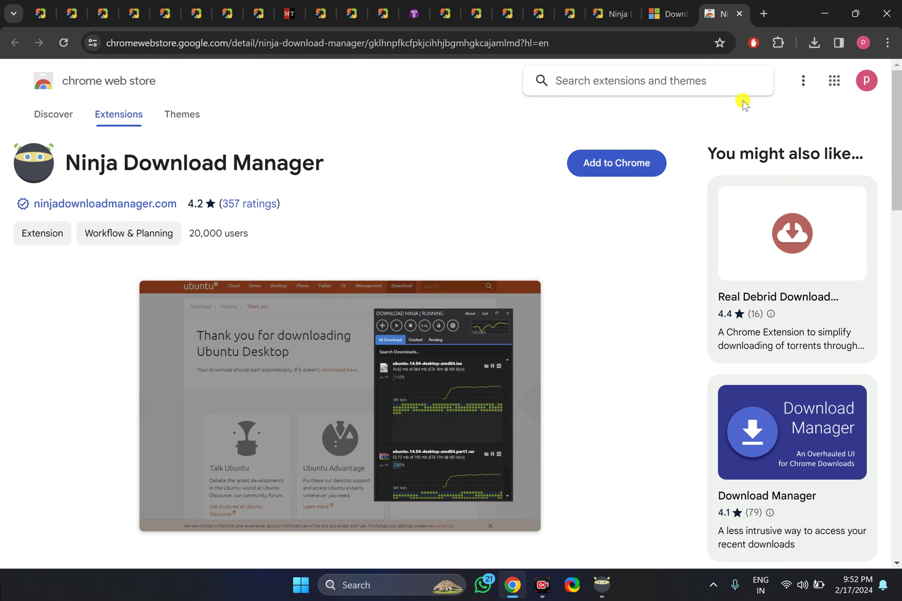
{"action": "left_click", "coordinate": [606, 166]}
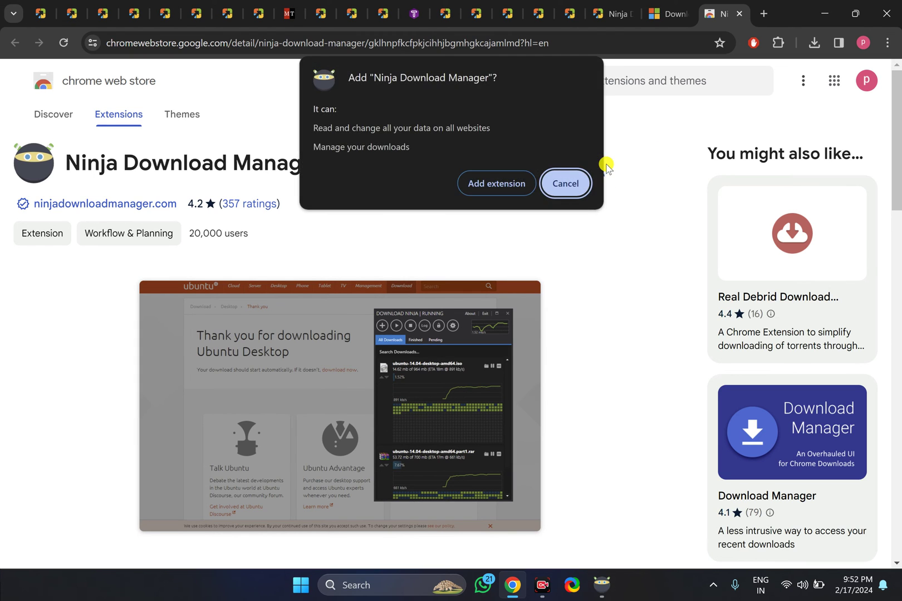
{"action": "left_click", "coordinate": [497, 185]}
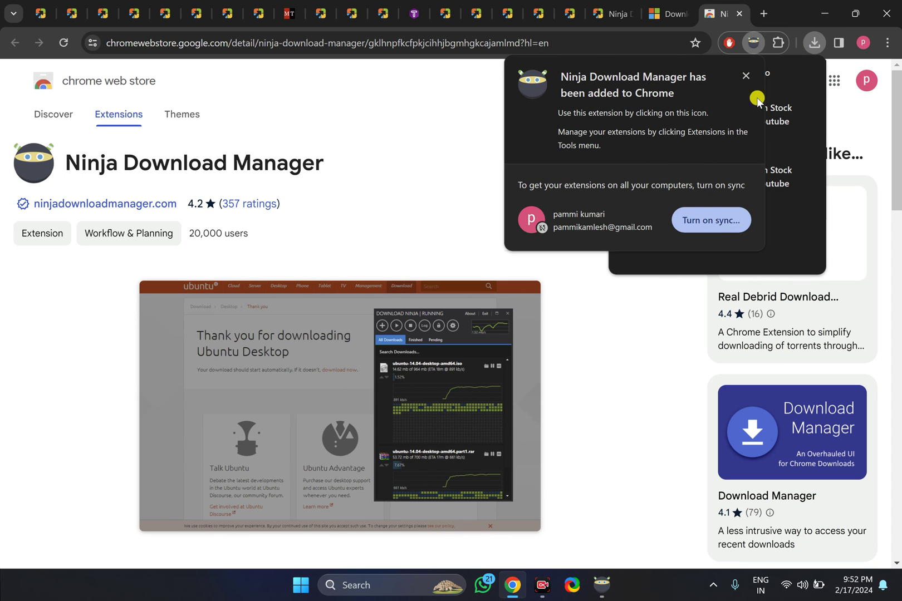
{"action": "left_click", "coordinate": [813, 43]}
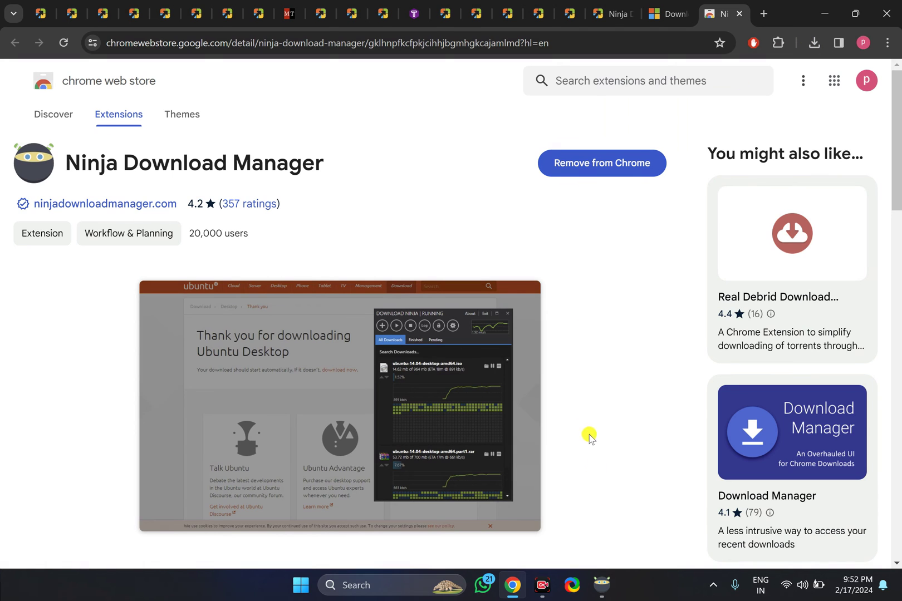
- Return to the download manager, close the Install Browser Addons window and accept the settings
{"action": "mouse_move", "coordinate": [602, 594]}
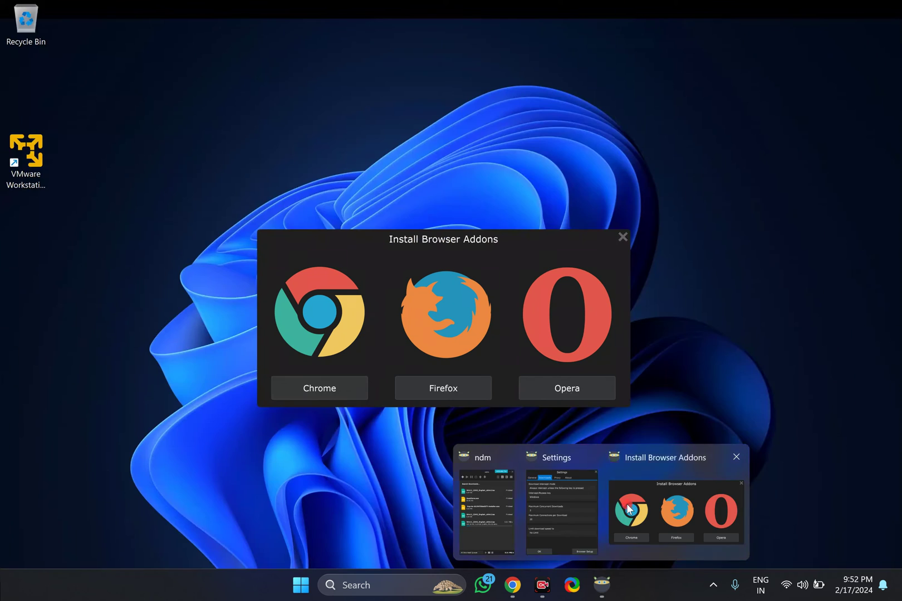
{"action": "left_click", "coordinate": [630, 510]}
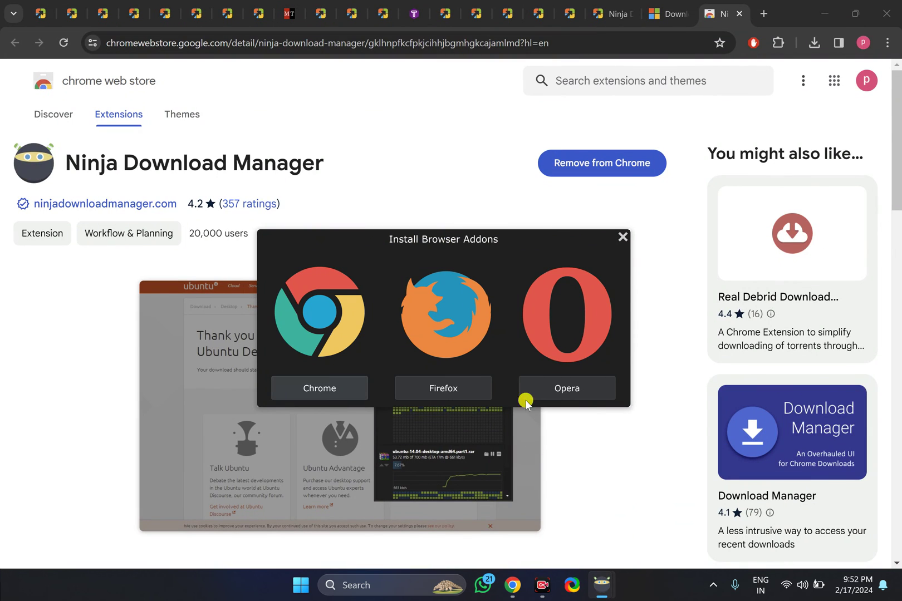
{"action": "left_click", "coordinate": [623, 236]}
{"action": "mouse_move", "coordinate": [602, 586]}
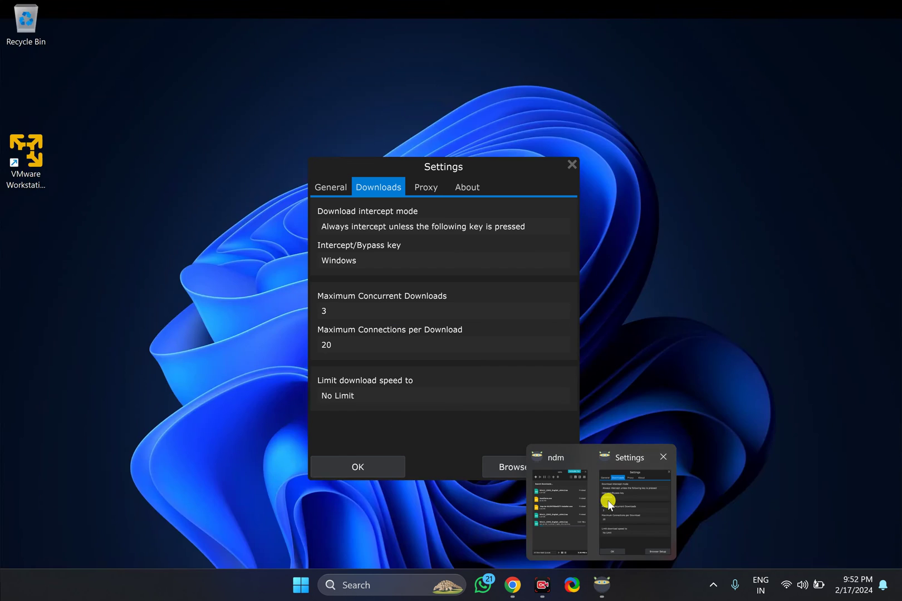
{"action": "left_click", "coordinate": [609, 504]}
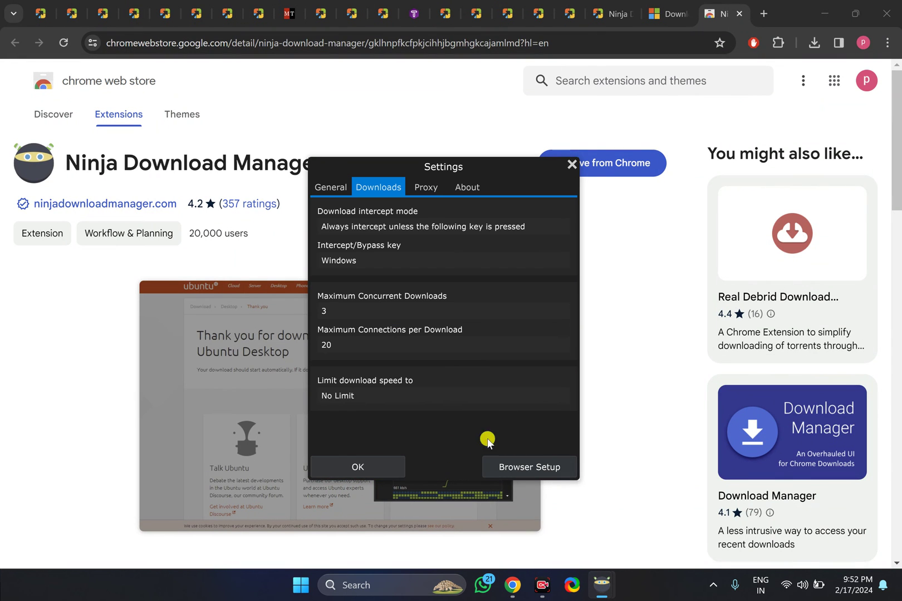
{"action": "left_click", "coordinate": [382, 468]}
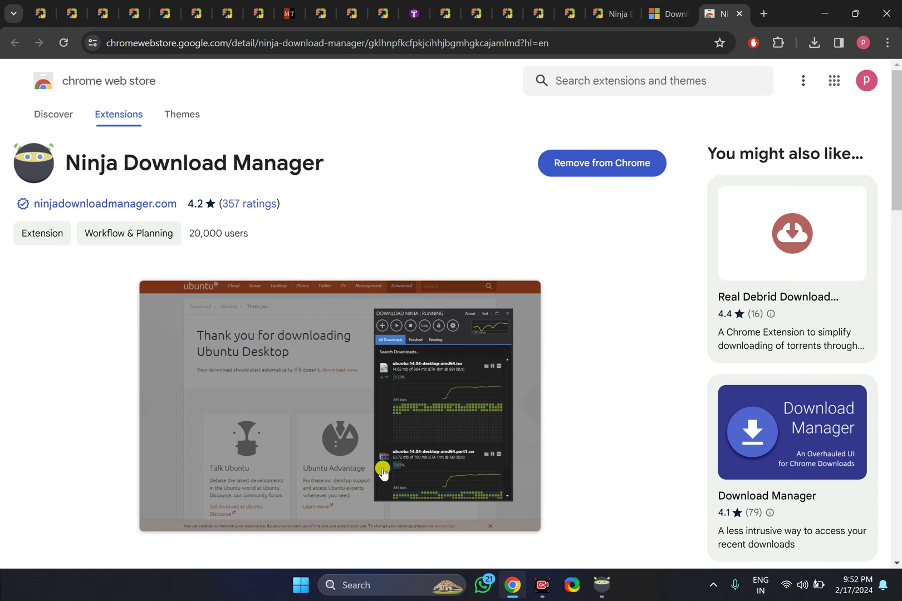
- Switch to Ninja Download Manager and remove the unfinished Win11_23H2_English_x64v2.iso download from the list
{"action": "left_click", "coordinate": [608, 588]}
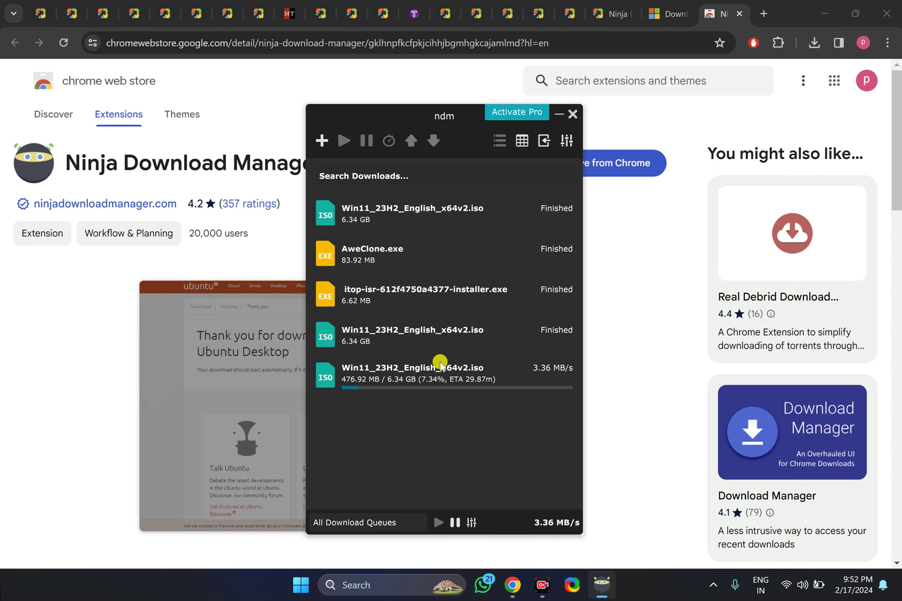
{"action": "left_click", "coordinate": [438, 367]}
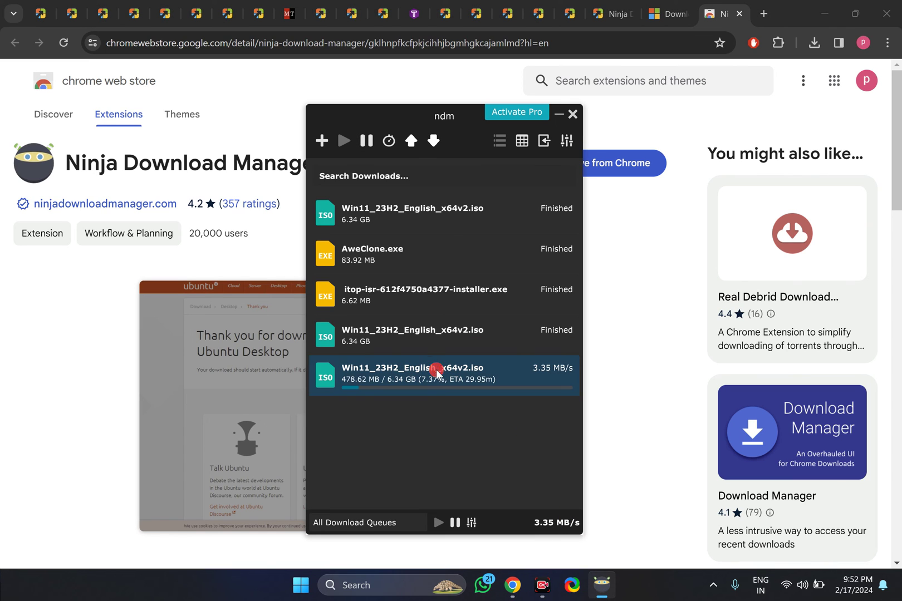
{"action": "right_click", "coordinate": [396, 374]}
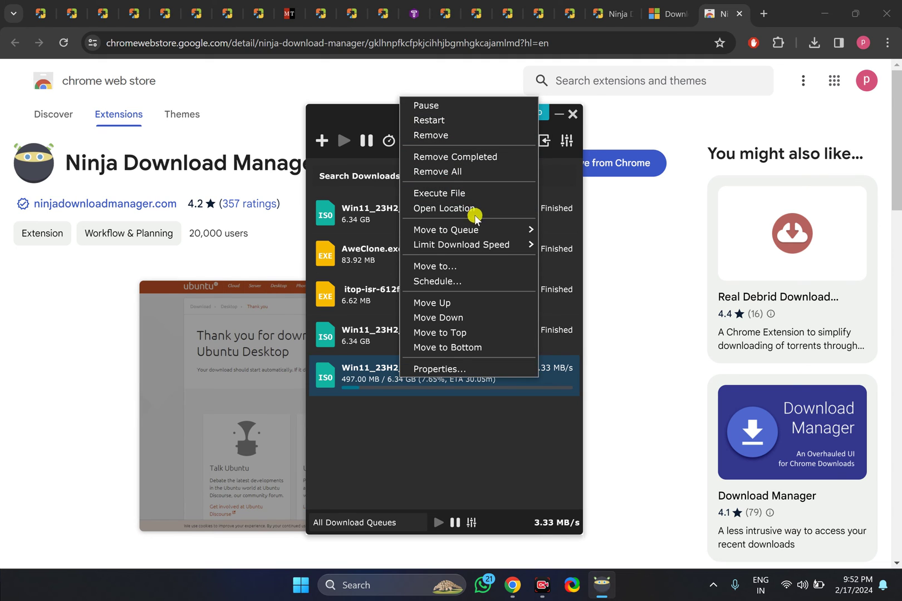
{"action": "left_click", "coordinate": [449, 137]}
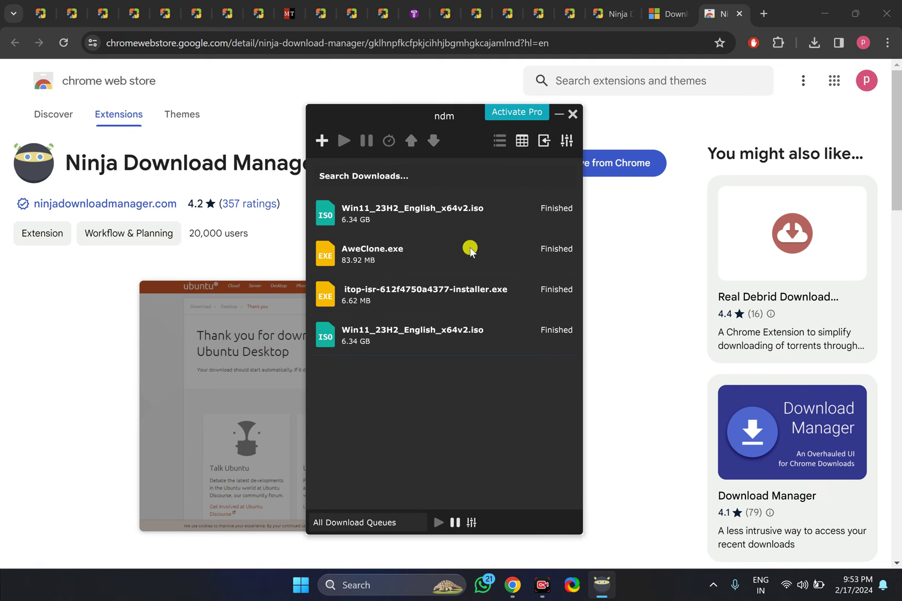
- Close the download manager window and the extension's web store page, and start the 64-bit Windows 11 download from Microsoft's page
{"action": "left_click", "coordinate": [570, 114]}
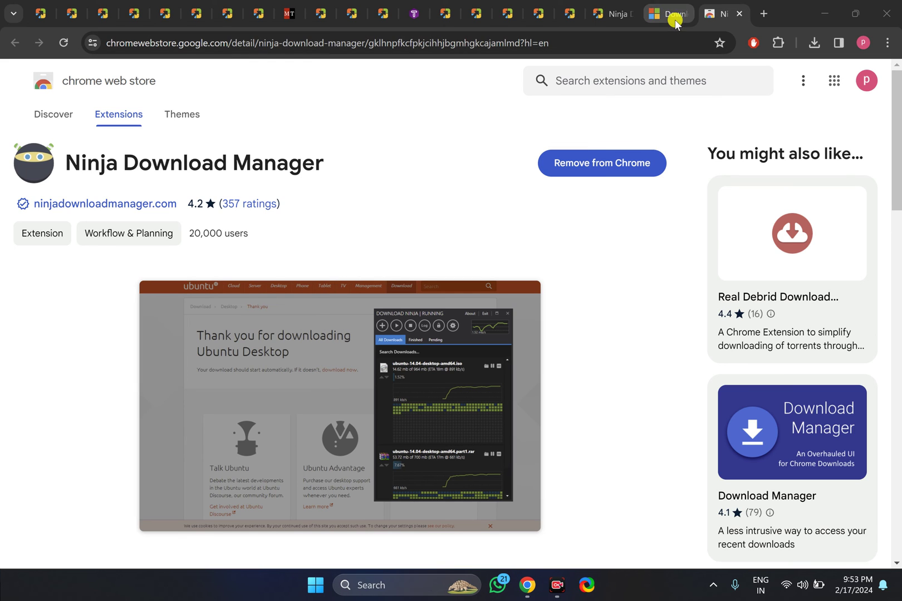
{"action": "left_click", "coordinate": [741, 15]}
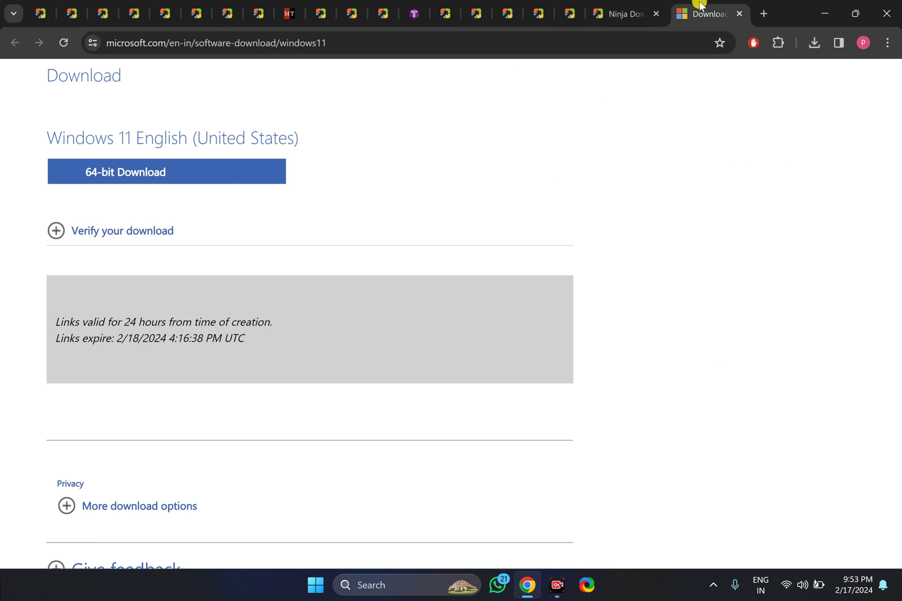
{"action": "left_click", "coordinate": [147, 177]}
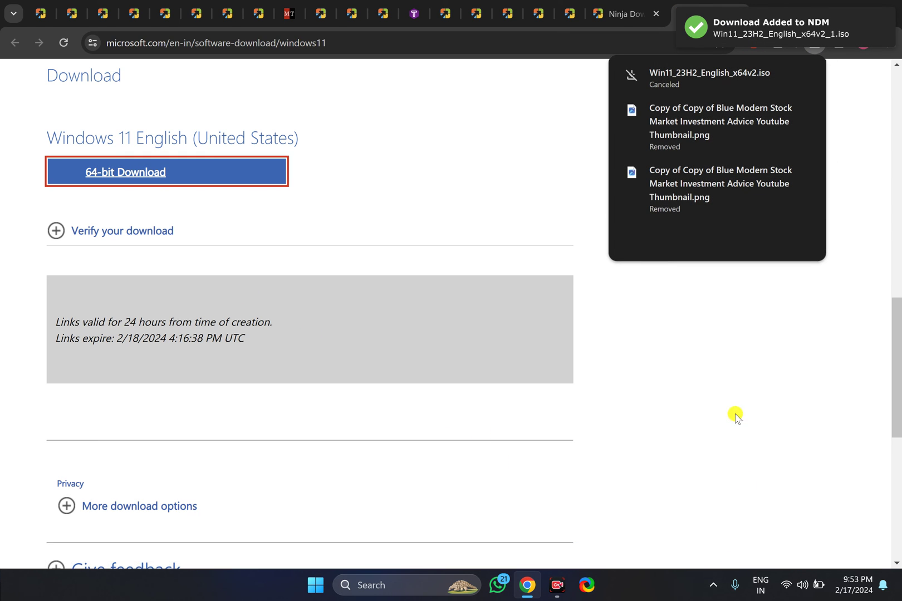
- Show Ninja Download Manager again from its background icon and move its window clear of the 64-bit Download link
{"action": "left_click", "coordinate": [713, 584]}
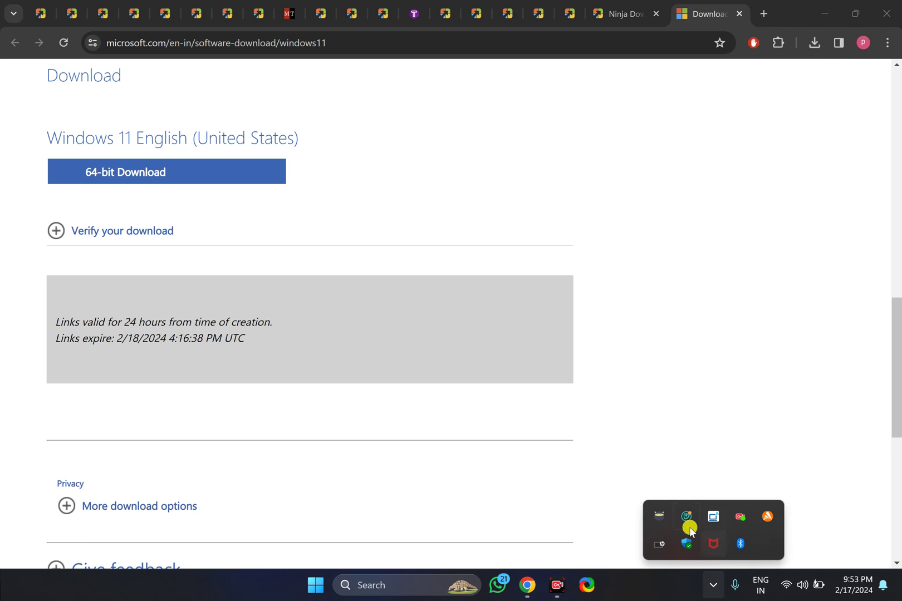
{"action": "right_click", "coordinate": [660, 519]}
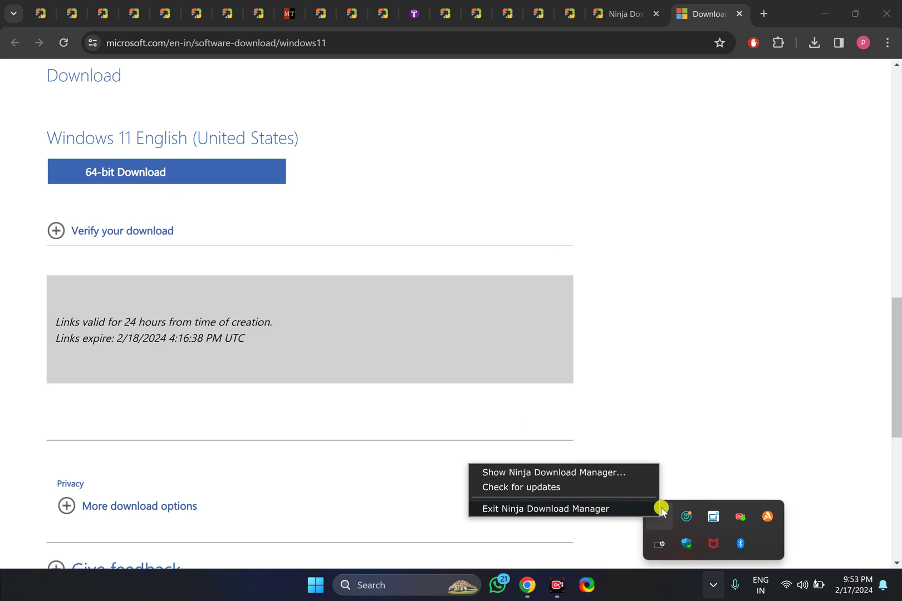
{"action": "left_click", "coordinate": [634, 477]}
{"action": "left_click", "coordinate": [443, 381]}
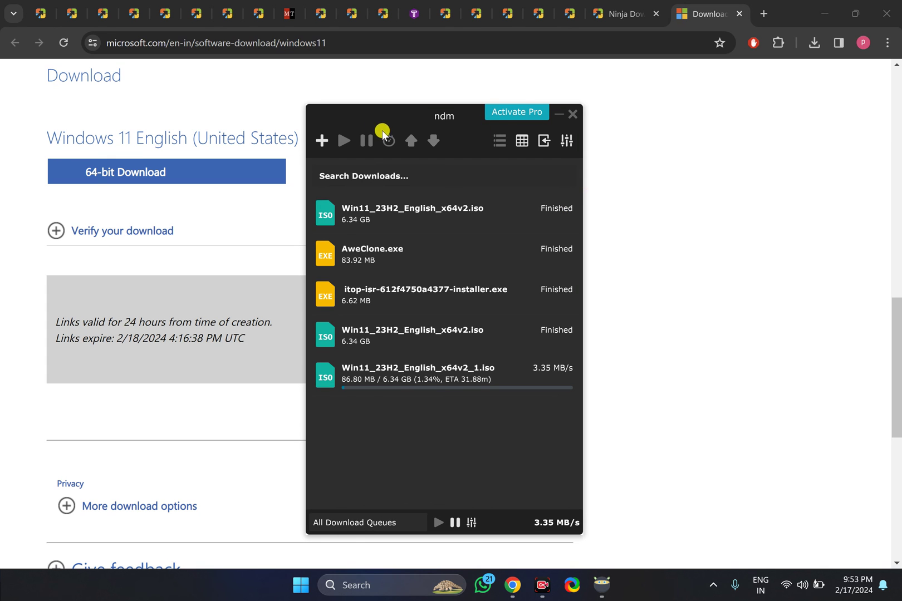
{"action": "left_click_drag", "start_coordinate": [368, 125], "coordinate": [400, 111]}
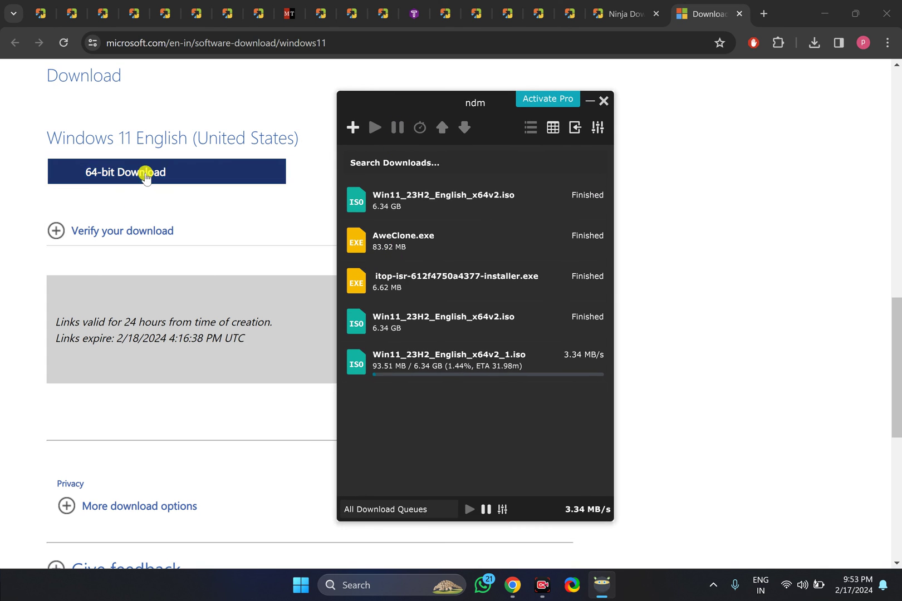